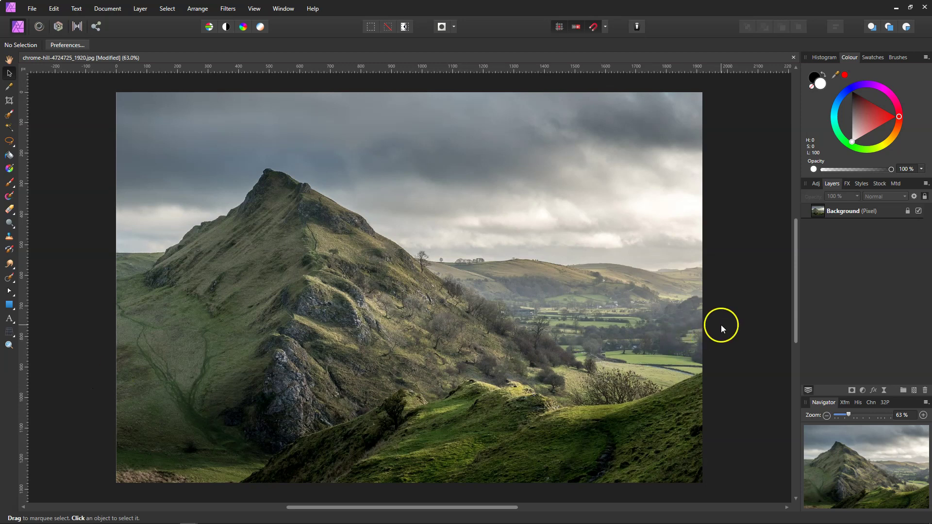
Add a Levels adjustment layer above the Background landscape photo
click(864, 390)
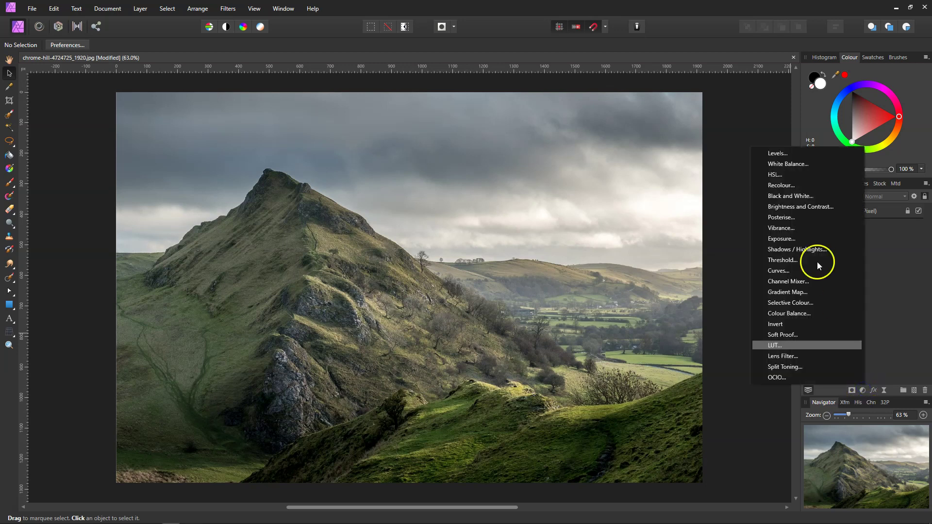
click(767, 155)
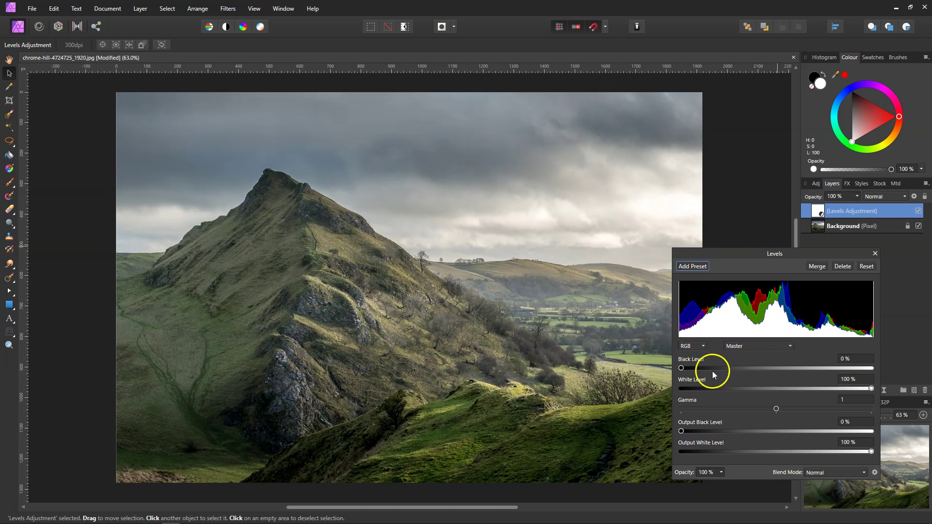
Try the Master black, white and output level sliders, leaving them back at defaults
mouse_move(682, 369)
mouse_down()
mouse_move(819, 373)
mouse_move(686, 373)
mouse_up()
mouse_move(873, 388)
mouse_down()
mouse_move(739, 390)
mouse_move(881, 387)
mouse_up()
drag(682, 432, 682, 432)
mouse_move(871, 451)
mouse_down()
mouse_move(848, 451)
mouse_move(875, 452)
mouse_up()
click(790, 347)
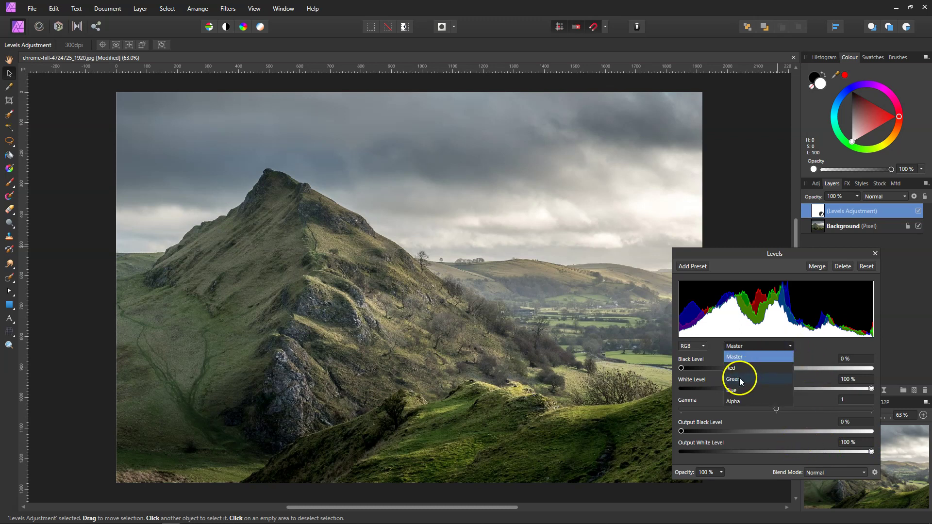
Switch to the Red channel and try black 5%, white 93%, output black 3%, output white 99%
click(734, 368)
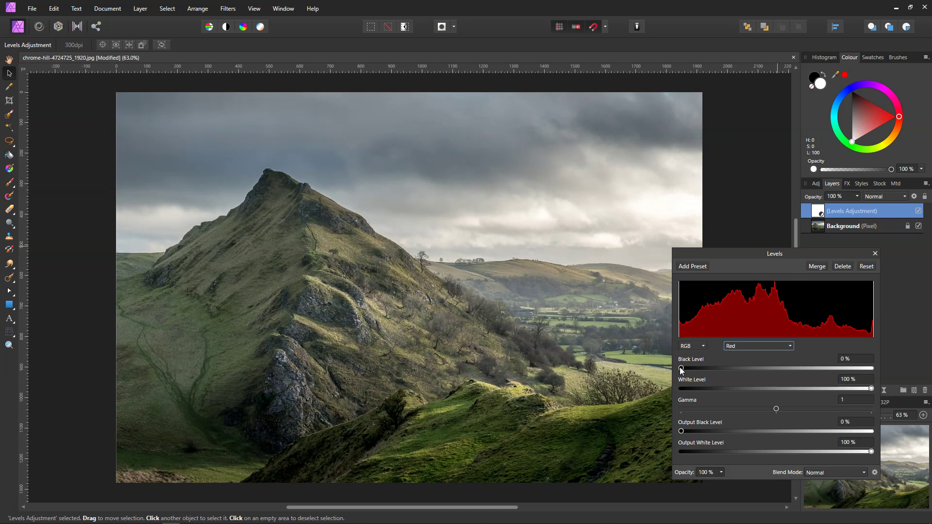
mouse_move(681, 369)
mouse_down()
mouse_move(691, 370)
mouse_move(681, 369)
mouse_up()
mouse_move(872, 389)
mouse_down()
mouse_move(859, 389)
mouse_move(872, 391)
mouse_up()
mouse_move(682, 432)
mouse_down()
mouse_move(696, 432)
mouse_move(681, 432)
mouse_up()
drag(871, 451, 869, 452)
Rework the Red channel to black level 2% and white level 90% for a warm cast
click(751, 348)
drag(681, 368, 687, 372)
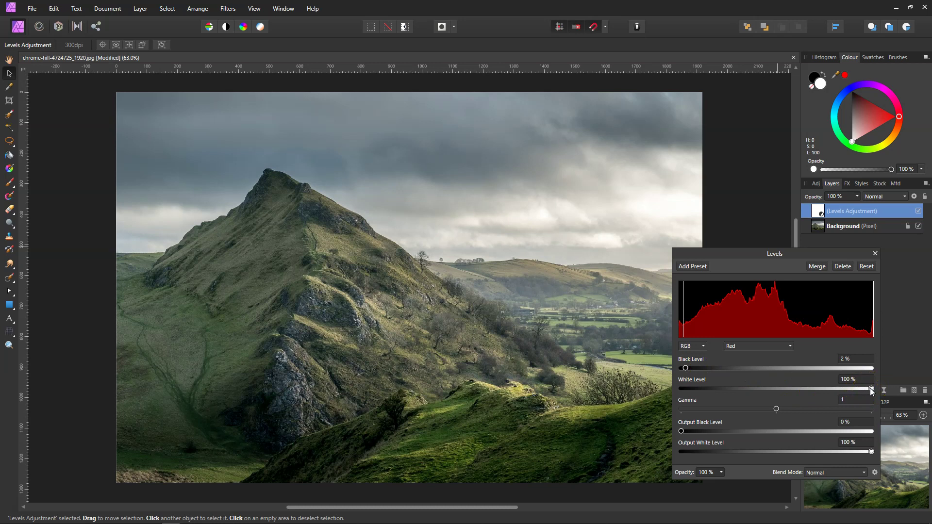
drag(872, 389, 852, 388)
Switch to the Green channel and set white level 97% and output black level 2%
click(790, 348)
click(754, 378)
click(694, 380)
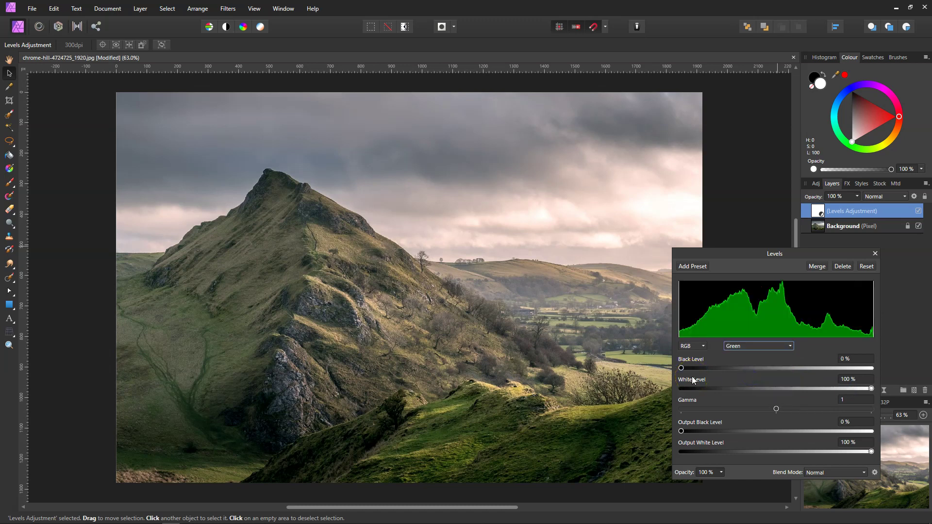
drag(682, 369, 679, 370)
click(696, 370)
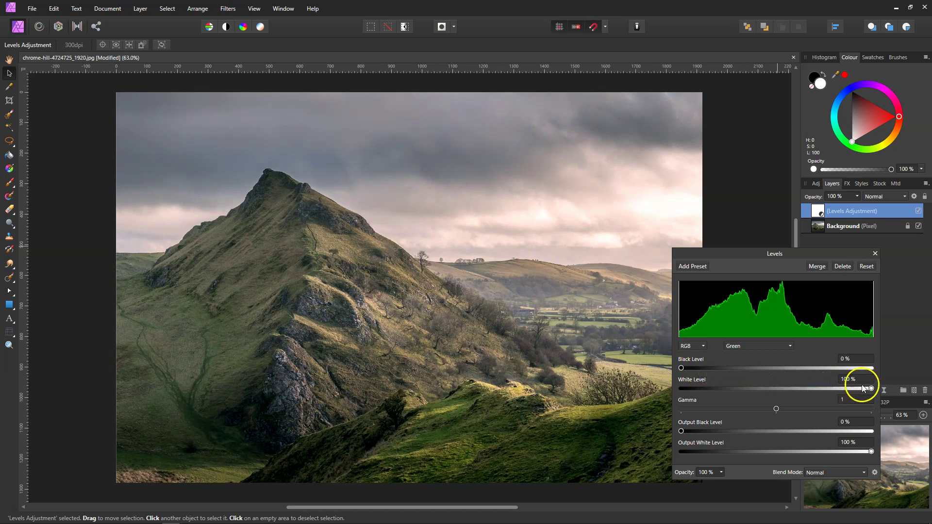
drag(871, 389, 867, 389)
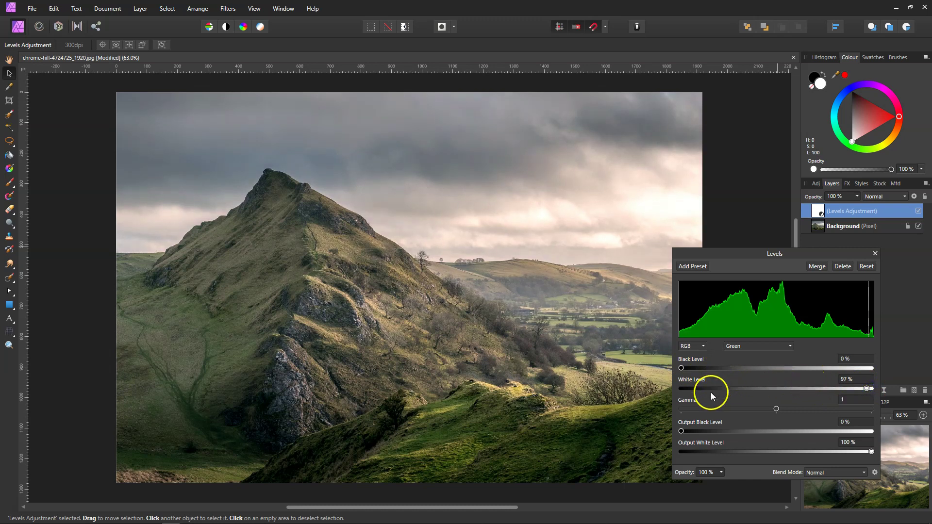
click(681, 431)
drag(682, 432, 686, 433)
Switch to the Blue channel and set black level 5% and white level 96%
click(788, 341)
click(732, 390)
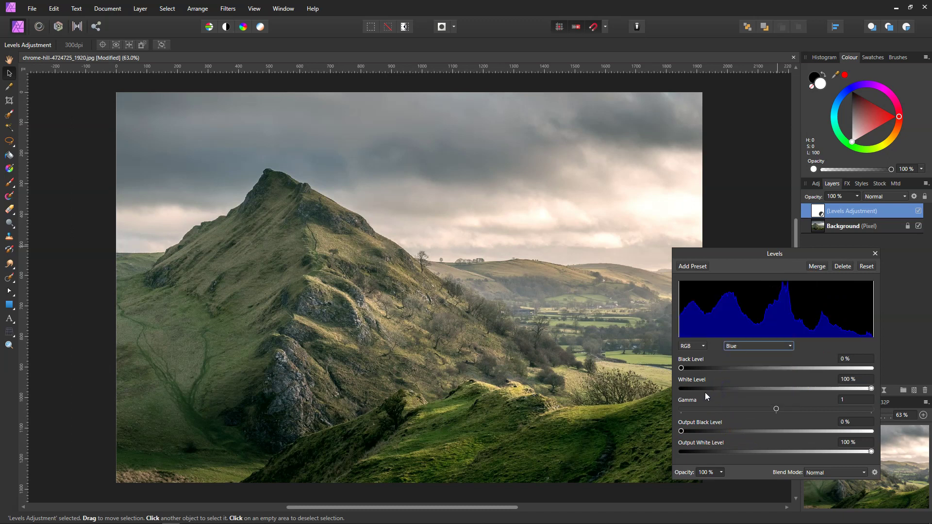
click(681, 369)
drag(682, 371, 697, 371)
mouse_move(696, 370)
mouse_down()
mouse_move(710, 371)
mouse_move(681, 372)
mouse_move(692, 372)
mouse_up()
click(845, 389)
mouse_move(872, 390)
mouse_down()
mouse_move(849, 387)
mouse_move(864, 386)
mouse_up()
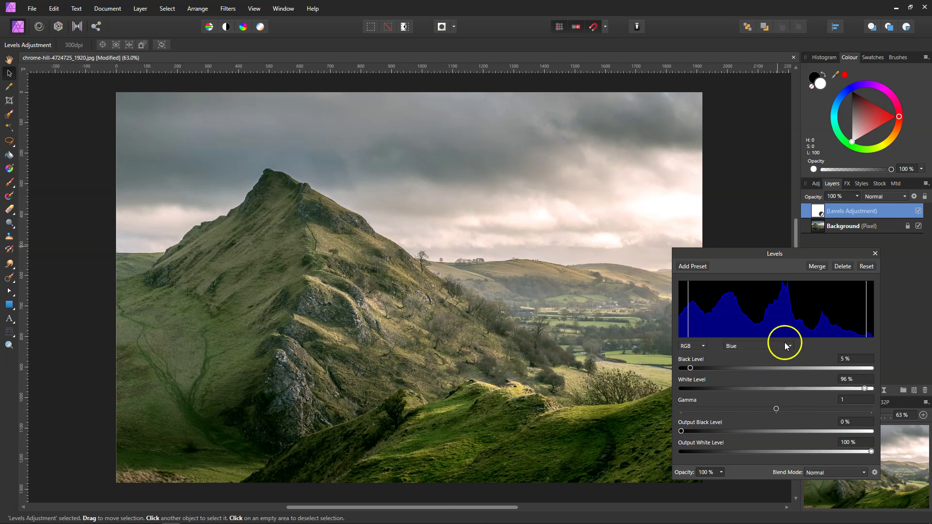
Close the Levels settings and hide the warm Levels layer after a quick comparison
click(875, 253)
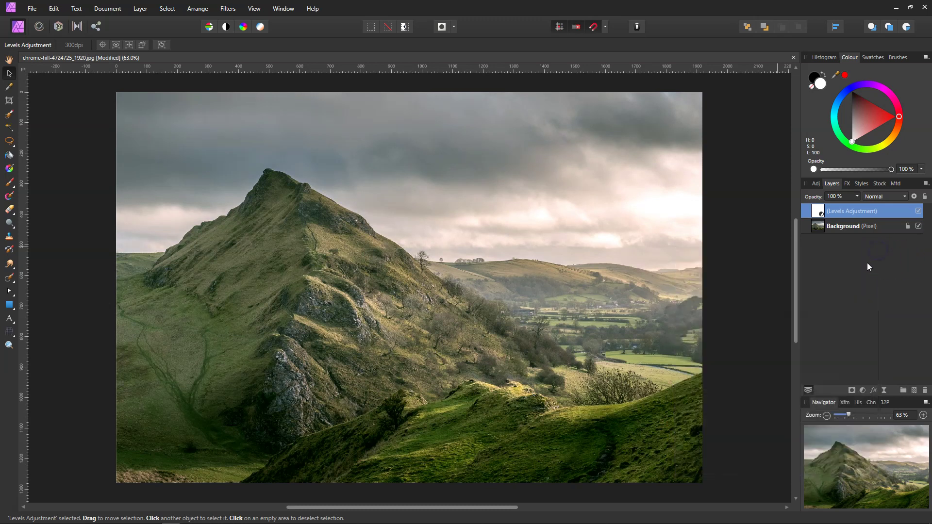
click(917, 212)
click(917, 212)
click(918, 212)
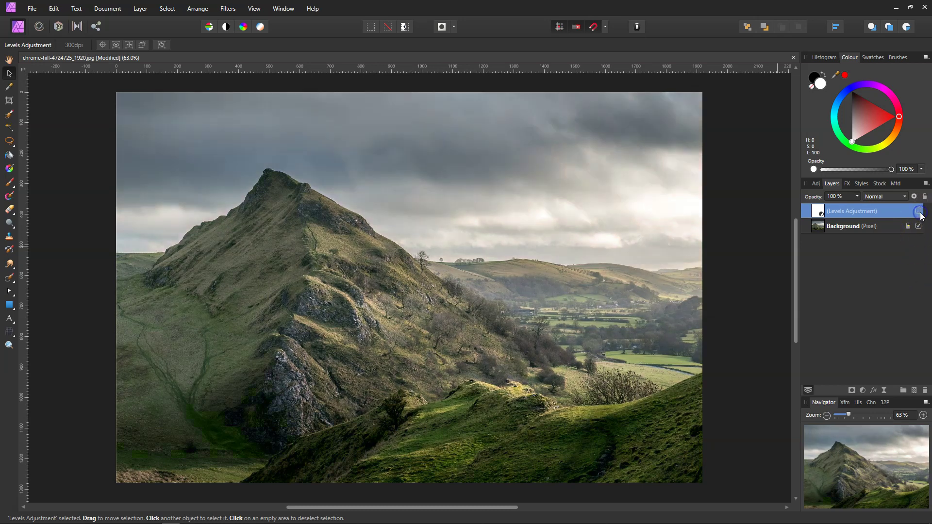
Add a second Levels adjustment layer with default settings
click(864, 391)
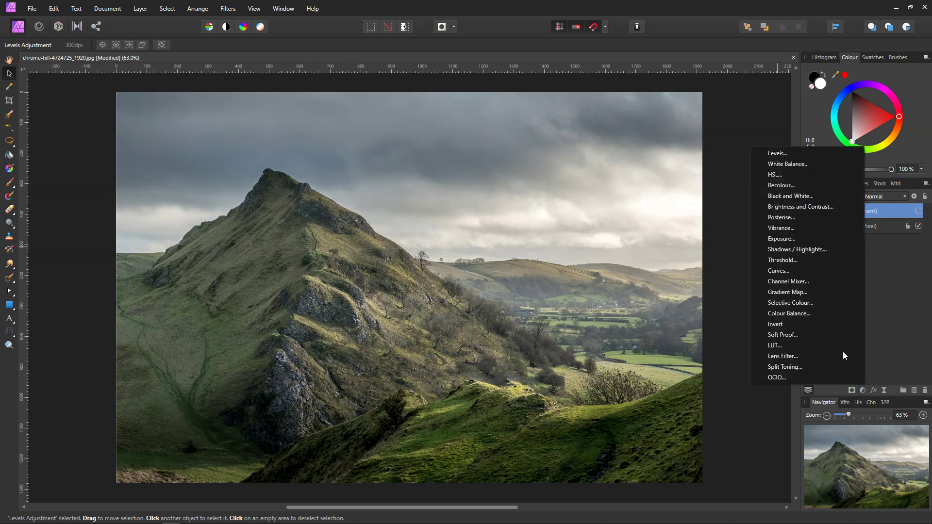
click(779, 153)
click(788, 346)
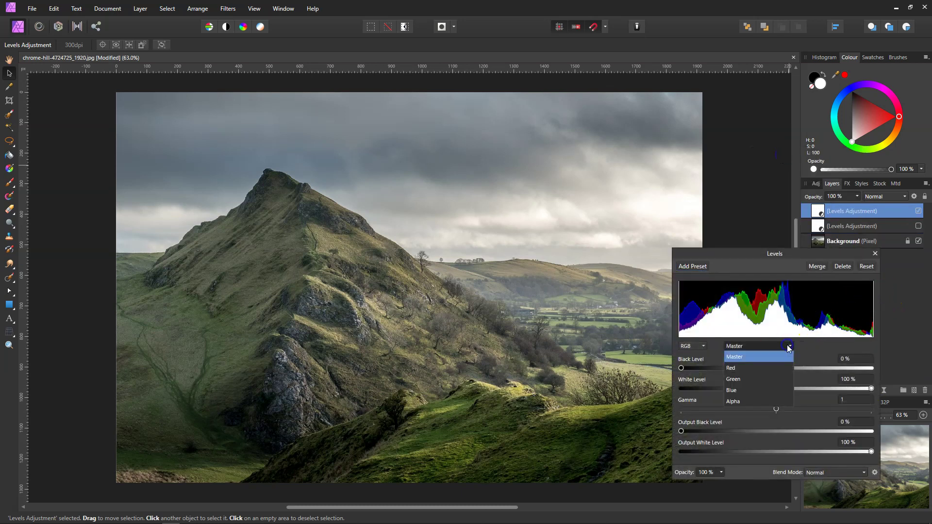
On the second Levels layer, set Green output black level 5% and white level 98%
click(754, 382)
click(681, 368)
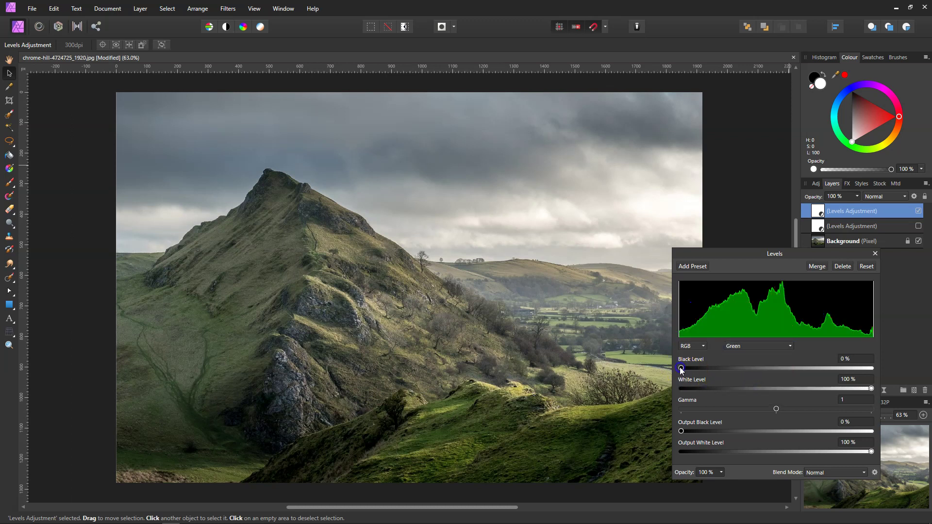
drag(681, 431, 691, 433)
drag(872, 387, 868, 387)
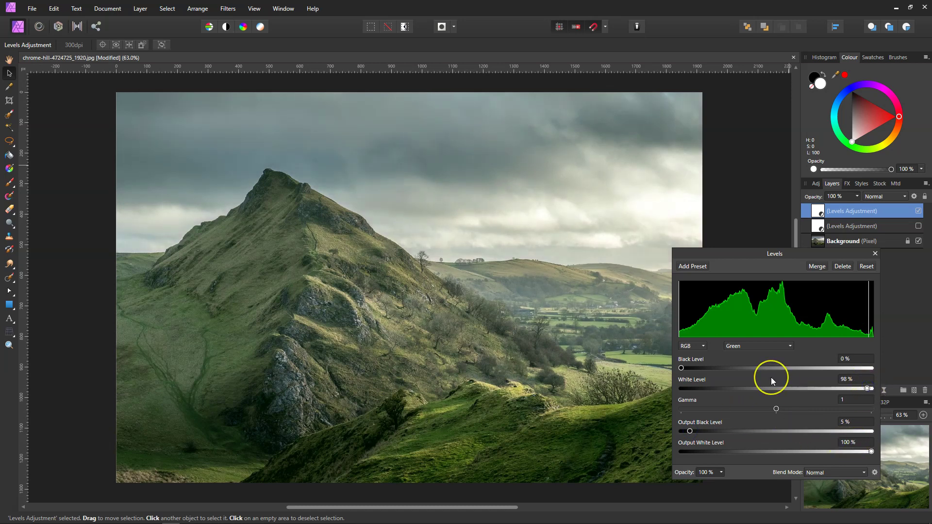
click(873, 261)
Set the second layer's Blue channel to white 94%, output black 1%, output white 97%
click(792, 345)
click(733, 390)
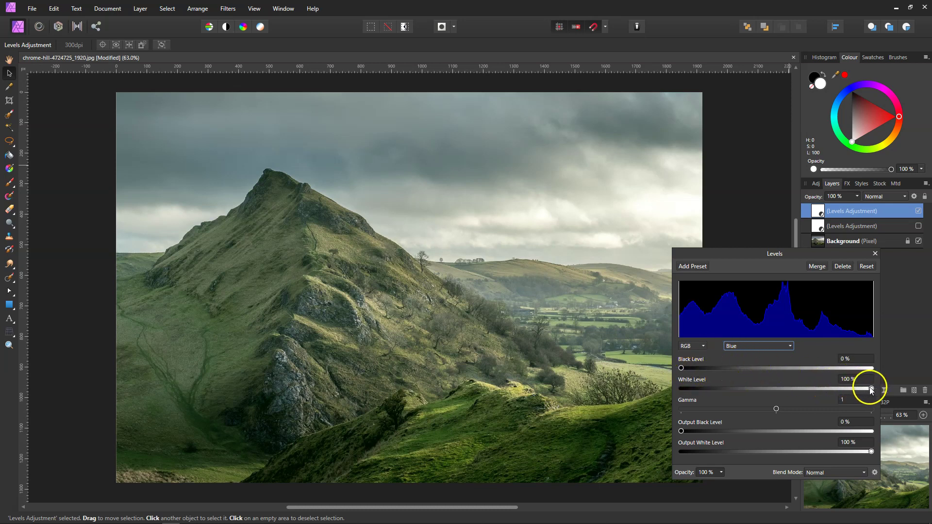
drag(871, 389, 861, 388)
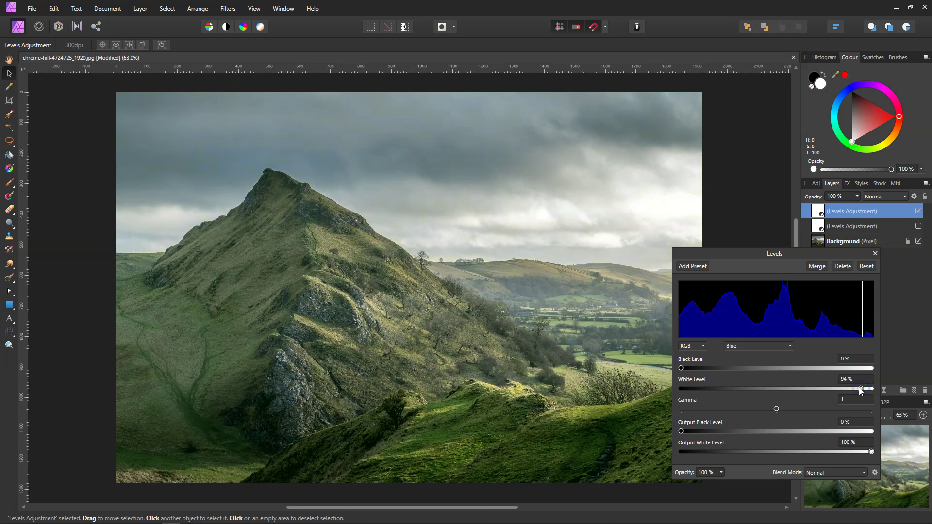
mouse_move(682, 433)
mouse_down()
mouse_move(701, 433)
mouse_move(686, 432)
mouse_up()
drag(872, 452, 871, 454)
click(875, 253)
Toggle the cool and warm Levels layers on and off to compare, ending with both visible
click(919, 212)
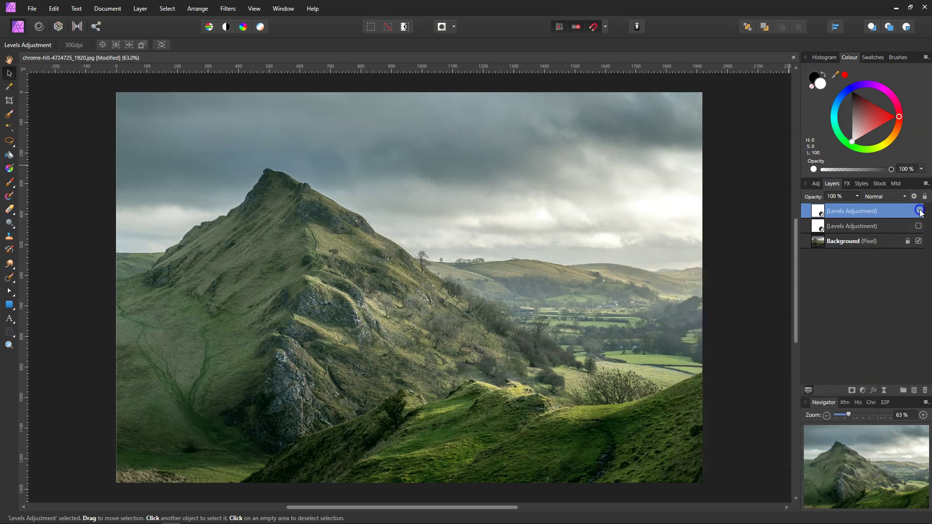
click(919, 212)
click(919, 212)
click(919, 226)
click(920, 227)
click(919, 226)
click(919, 211)
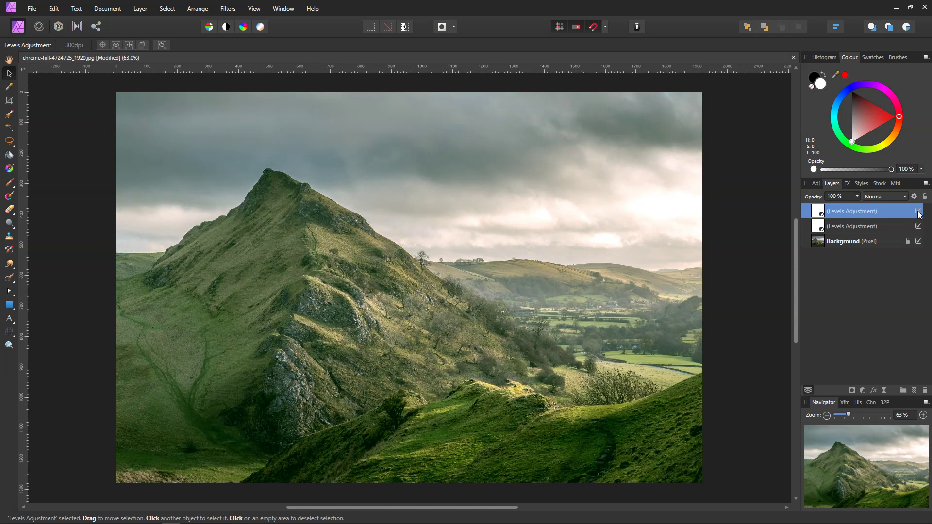
click(919, 212)
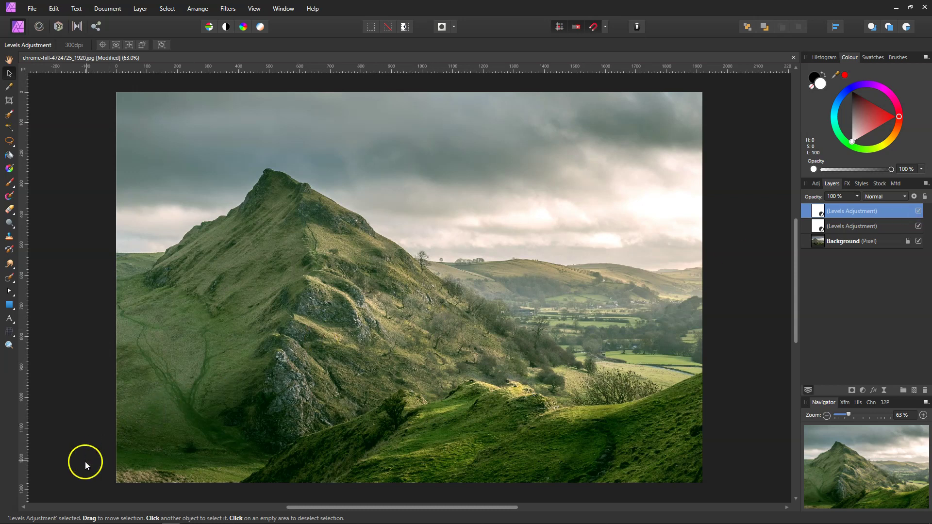